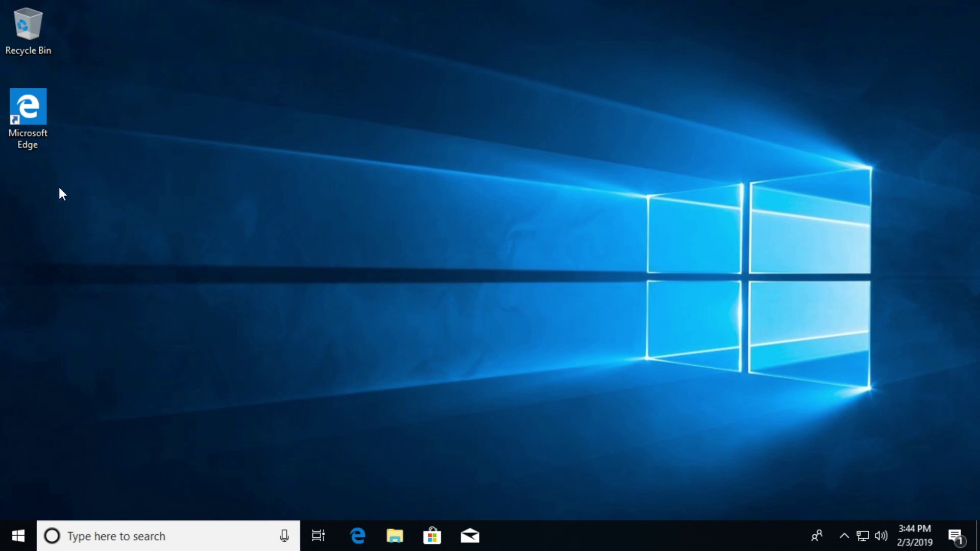
Open File Explorer from the taskbar, showing Quick access
click(395, 536)
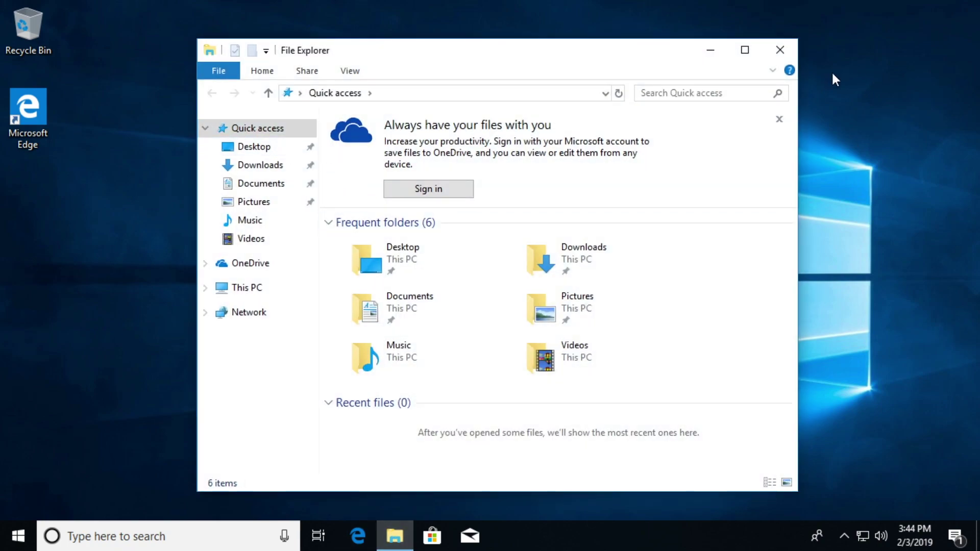
Reopen File Explorer and open Computer Management for This PC
click(780, 50)
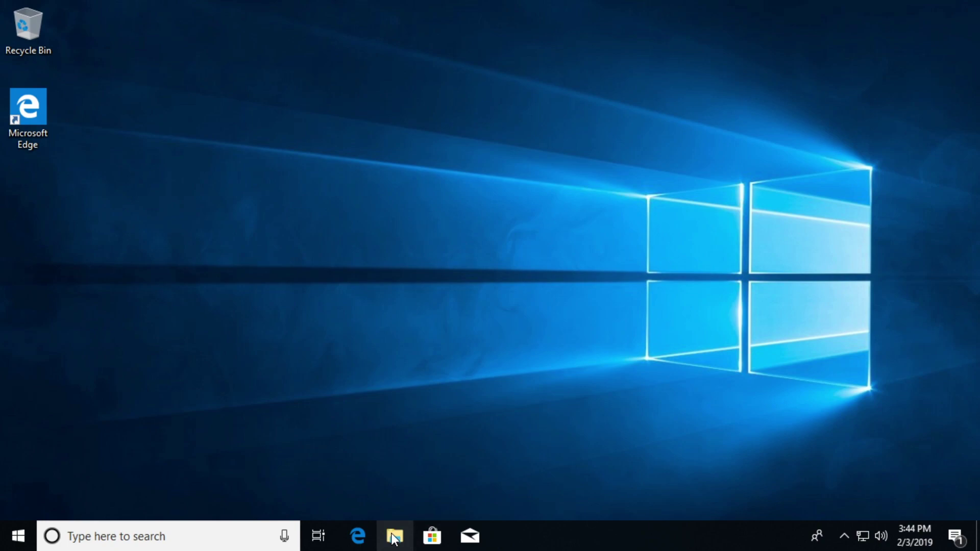
click(397, 540)
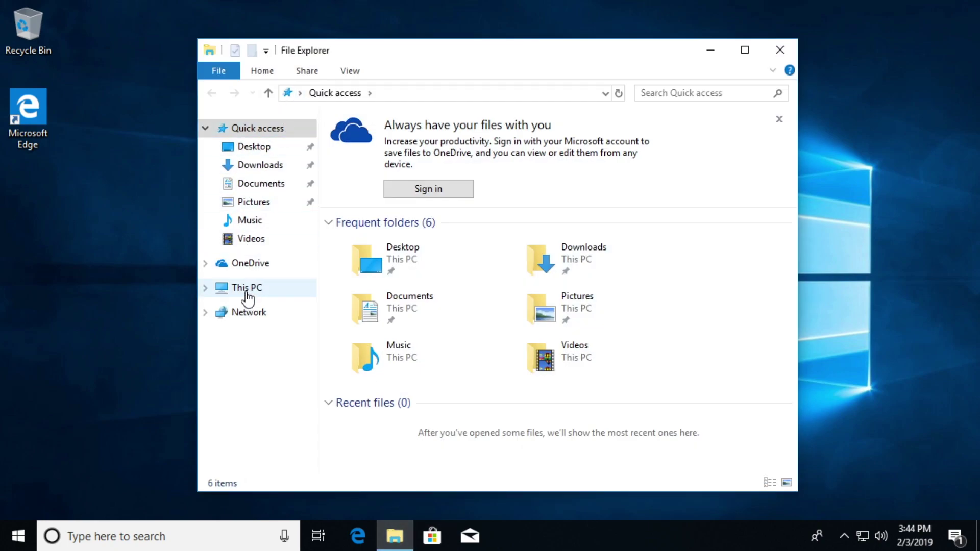
right_click(248, 294)
click(284, 324)
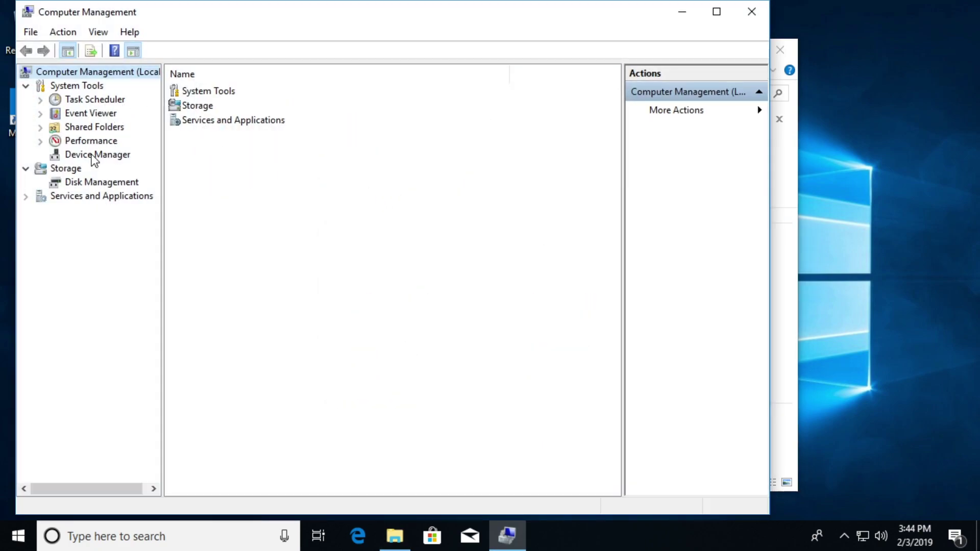
Inspect the failing Unknown USB Device in Device Manager, then close Computer Management
click(90, 156)
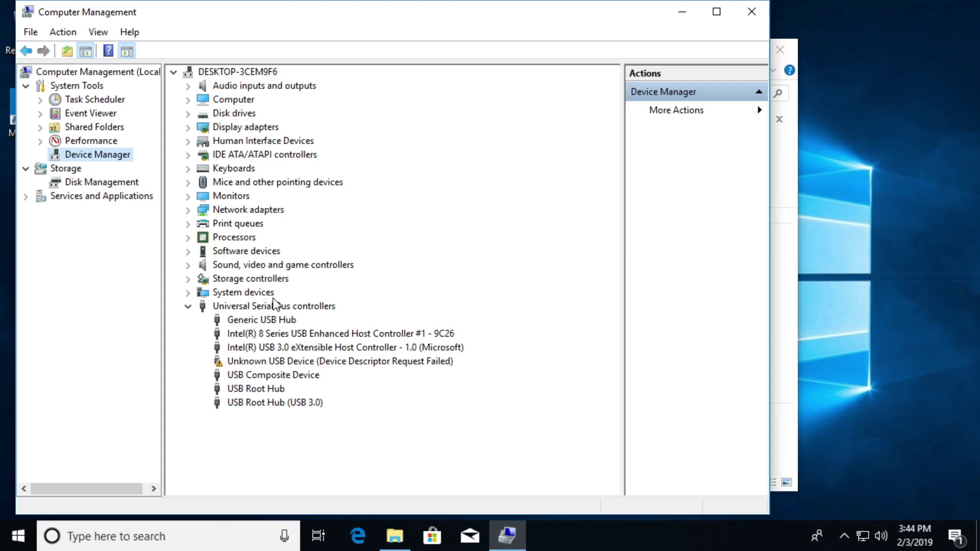
click(346, 365)
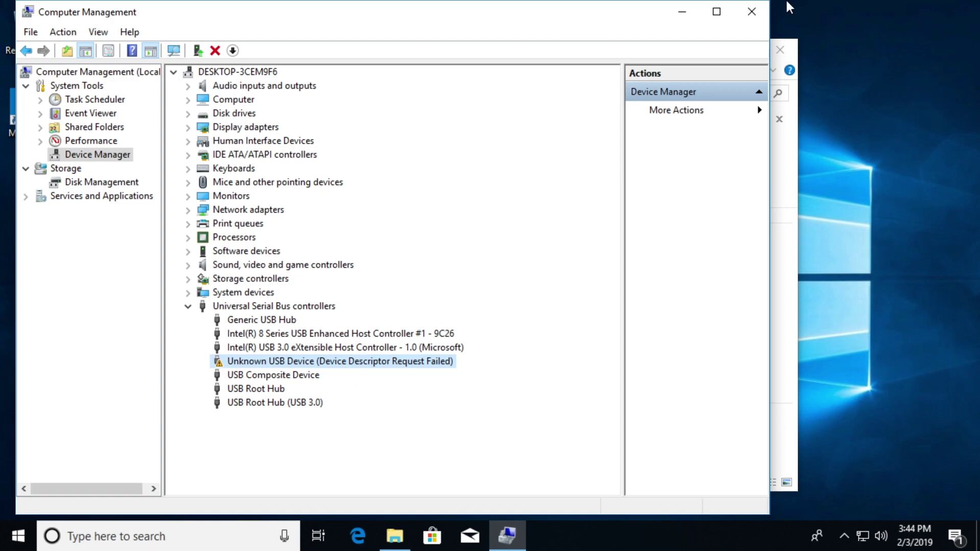
click(749, 9)
Close File Explorer and search 'intel nuc drivers' in Edge
click(774, 50)
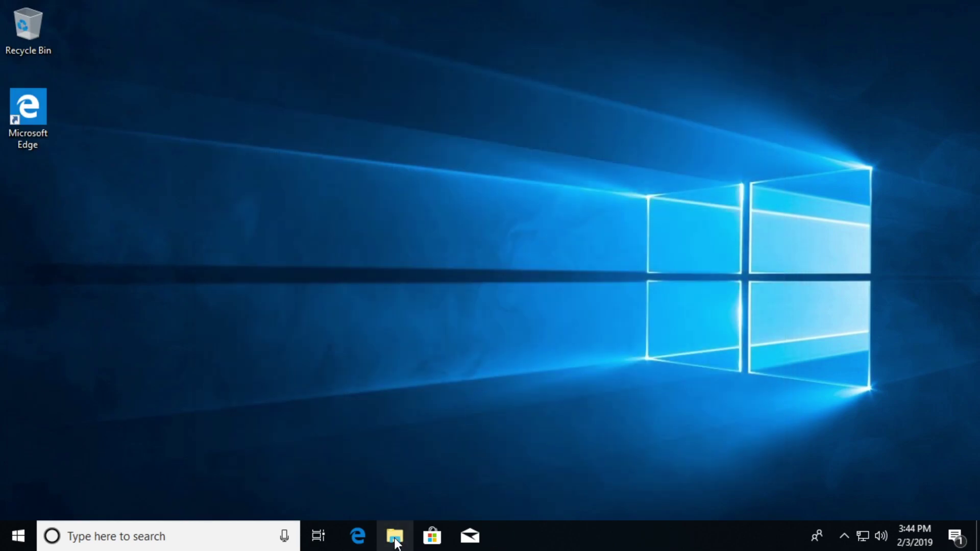
click(359, 538)
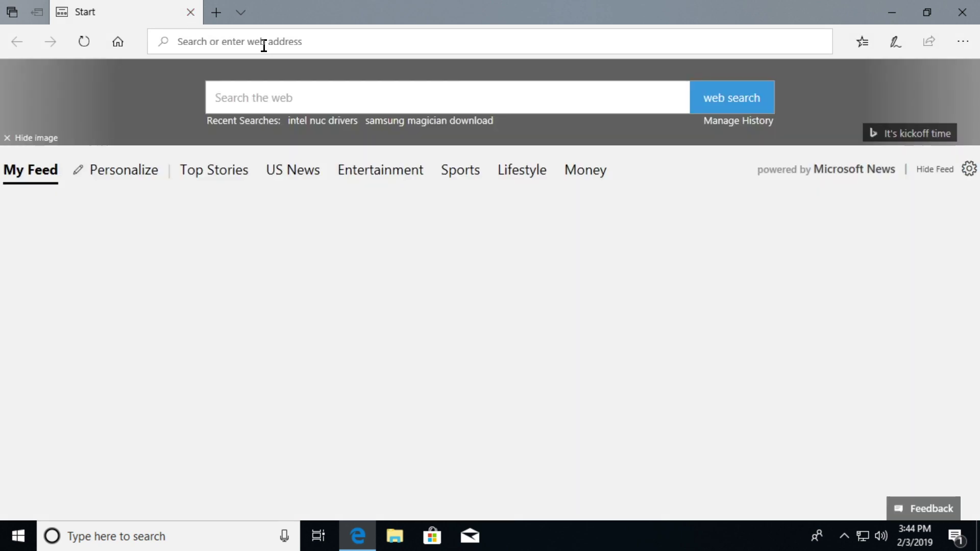
text(intel nu)
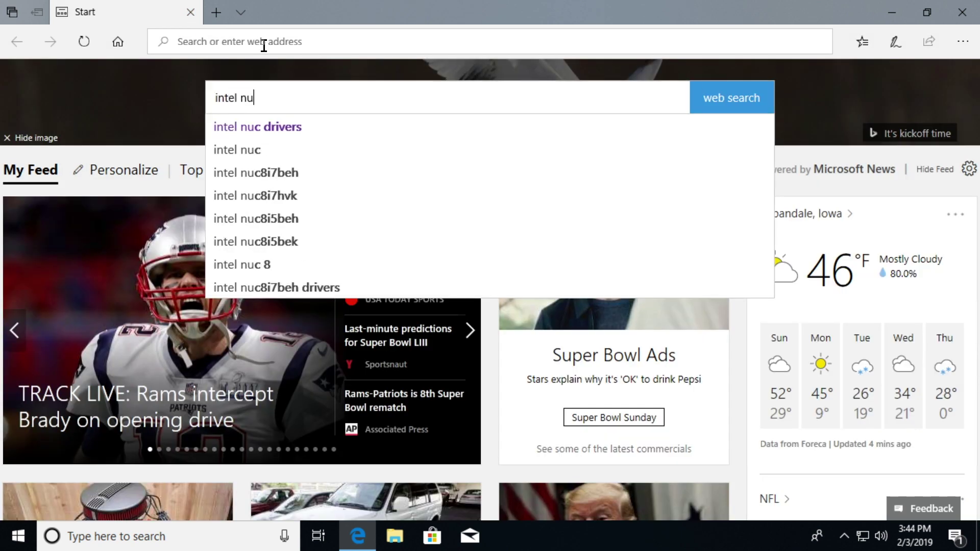
text(c drivers)
key(Return)
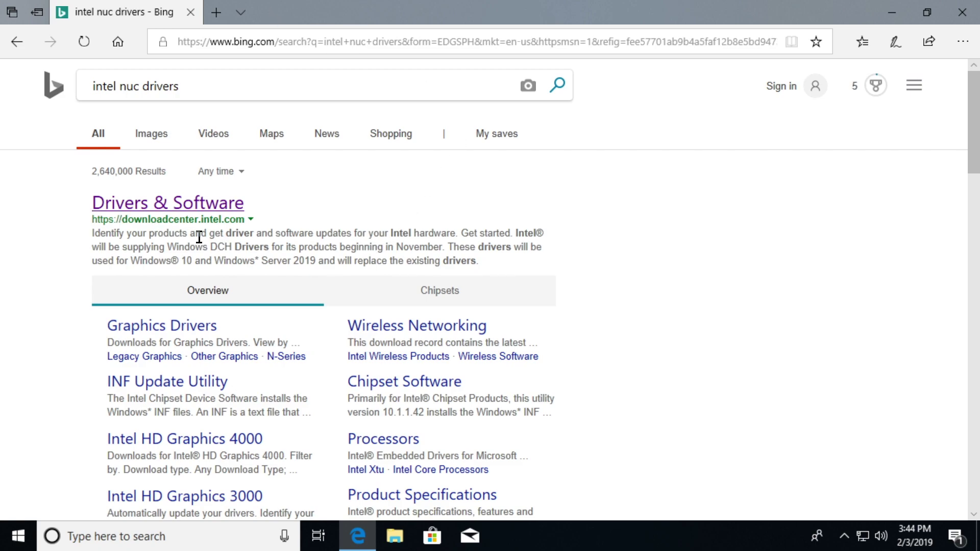
Download the Driver & Support Assistant installer from Intel's Drivers & Software page
click(207, 202)
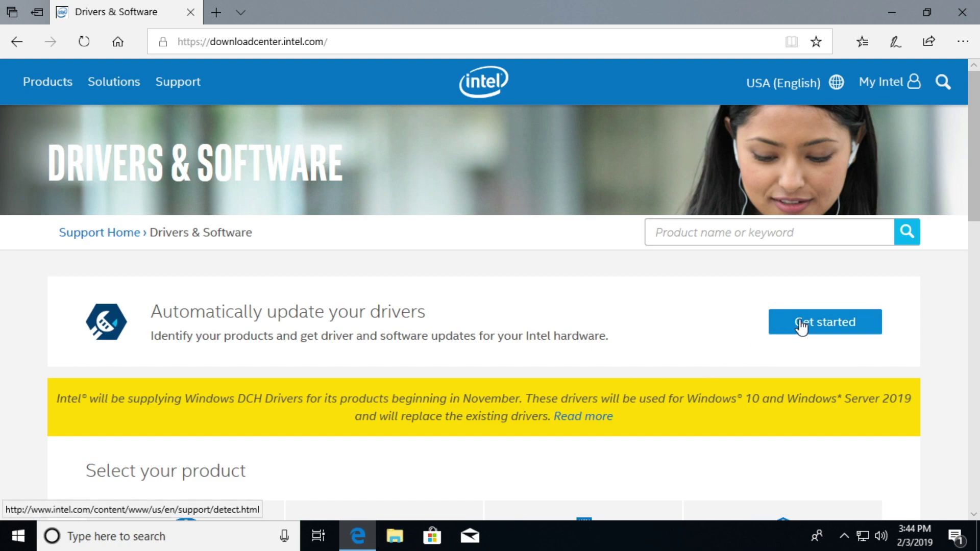
click(802, 325)
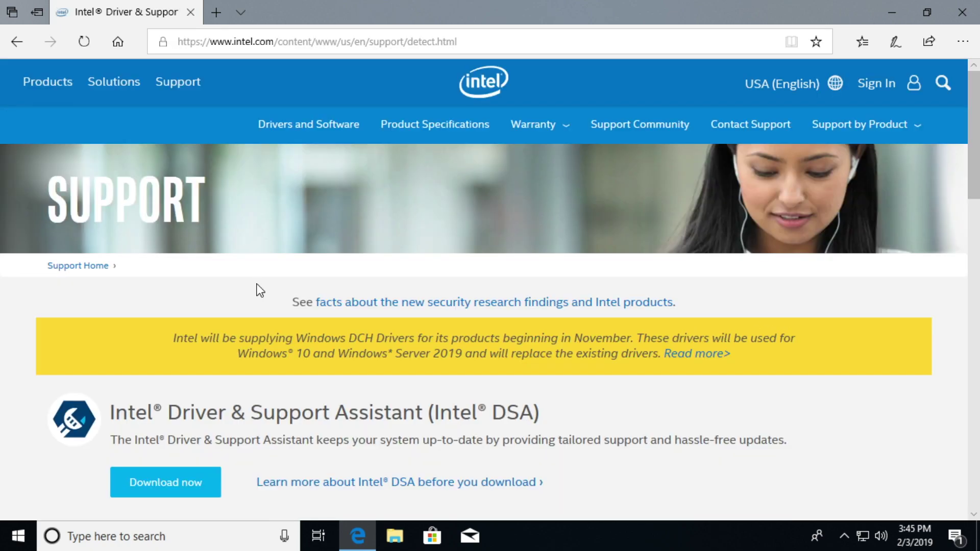
click(176, 487)
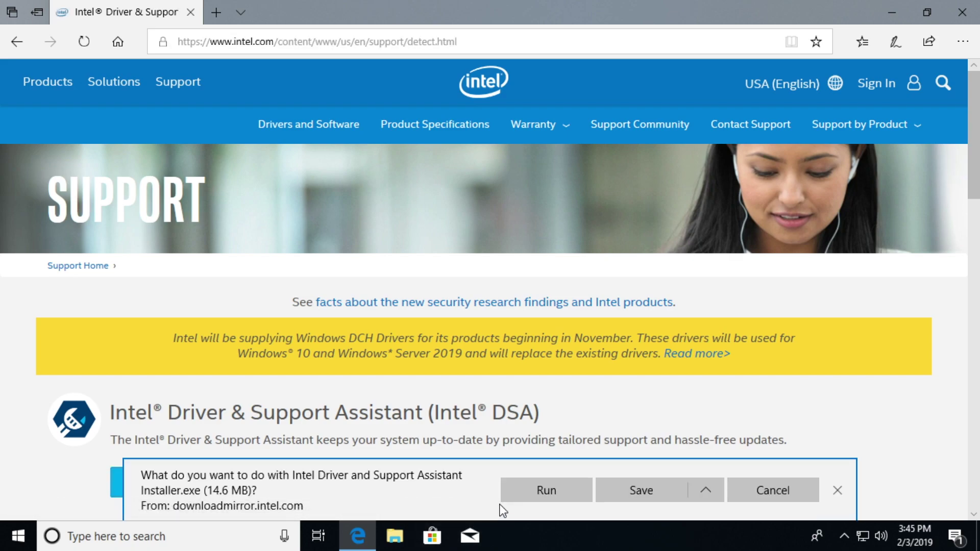
Install Intel Driver & Support Assistant, accept the license, decline the improvement program, and launch it
click(534, 489)
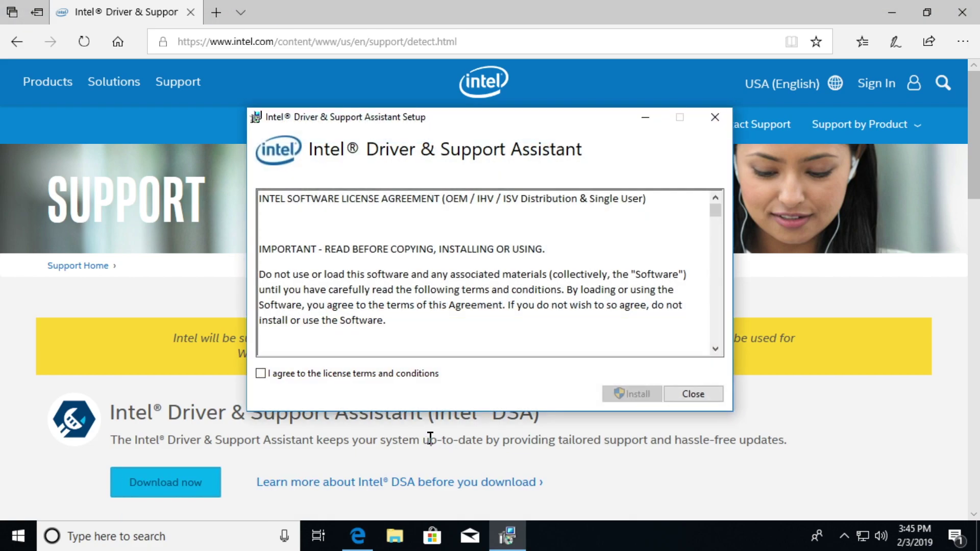
click(260, 374)
click(629, 393)
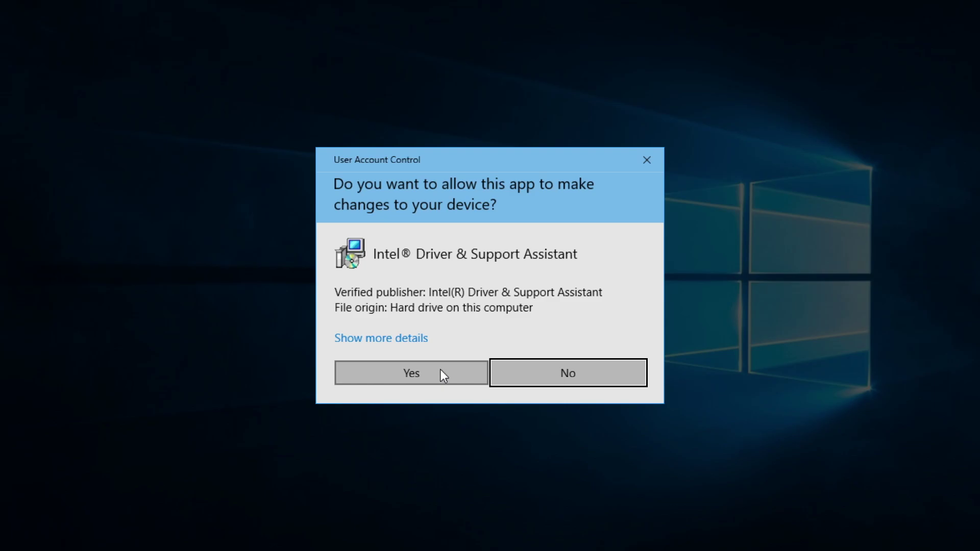
click(441, 373)
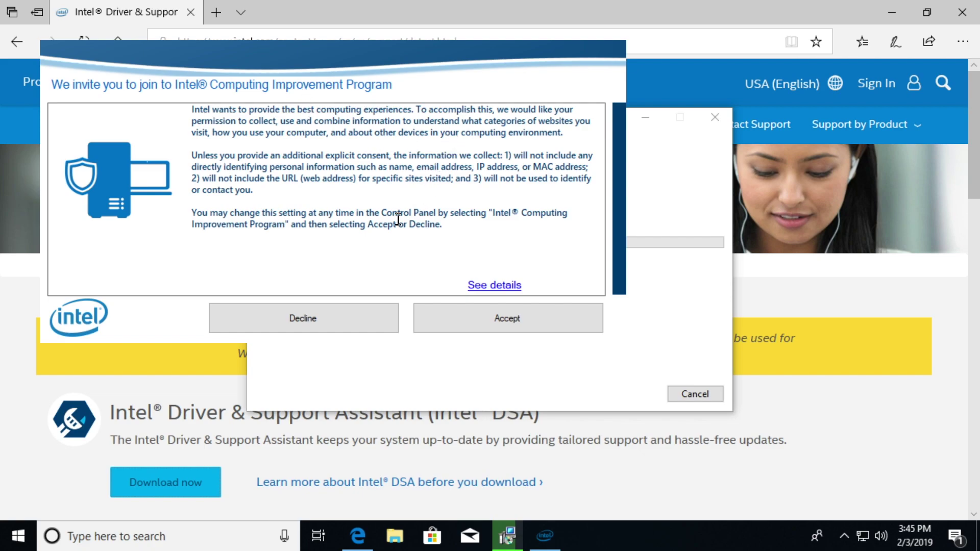
click(328, 319)
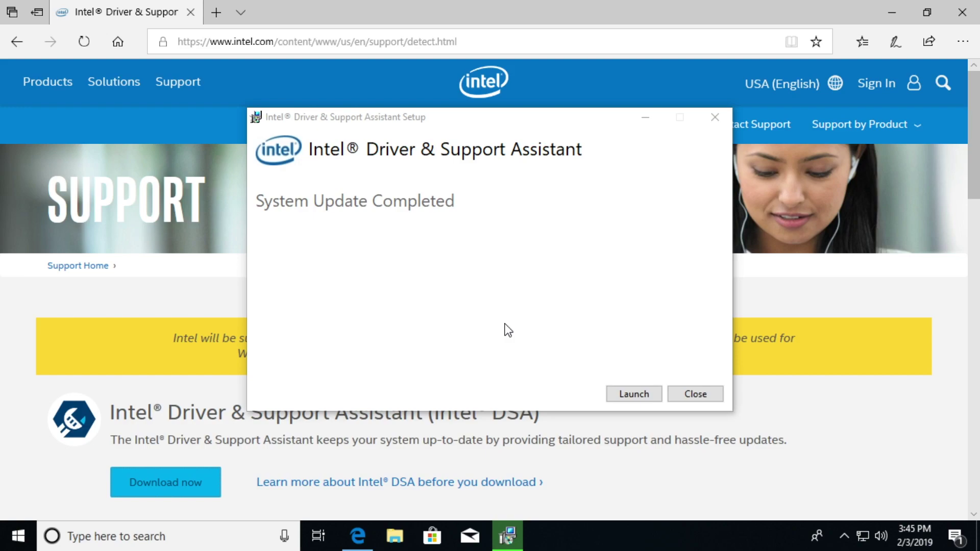
click(629, 389)
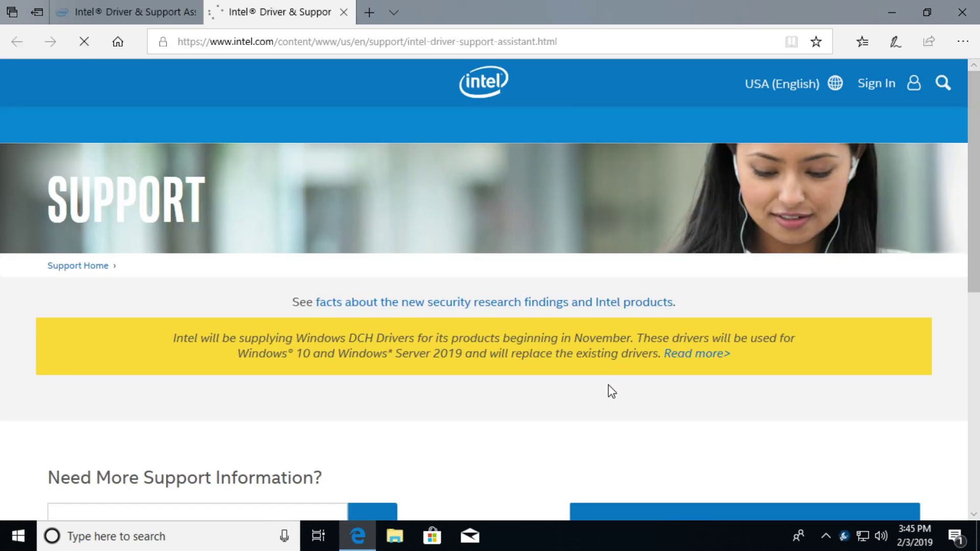
scroll(602, 382, down, 3)
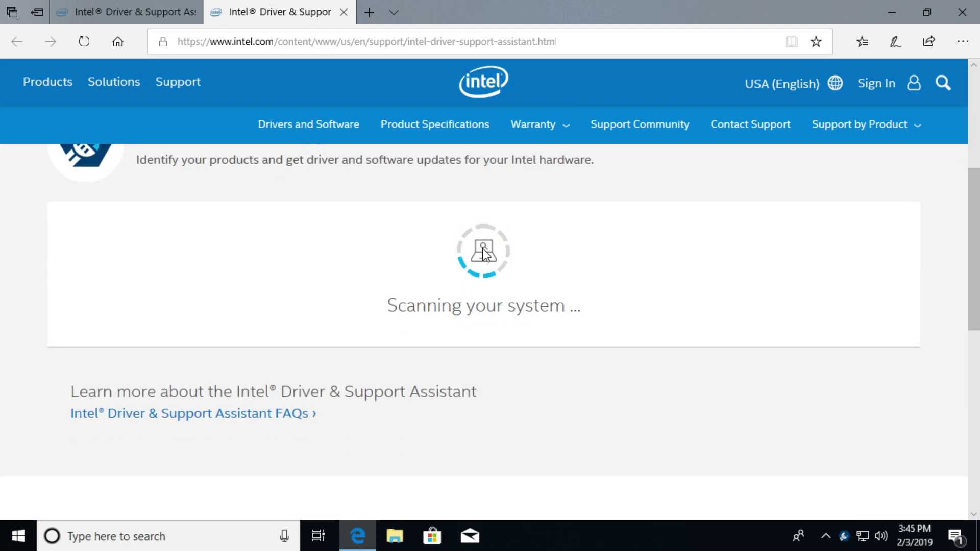
scroll(482, 254, up, 3)
scroll(455, 236, down, 3)
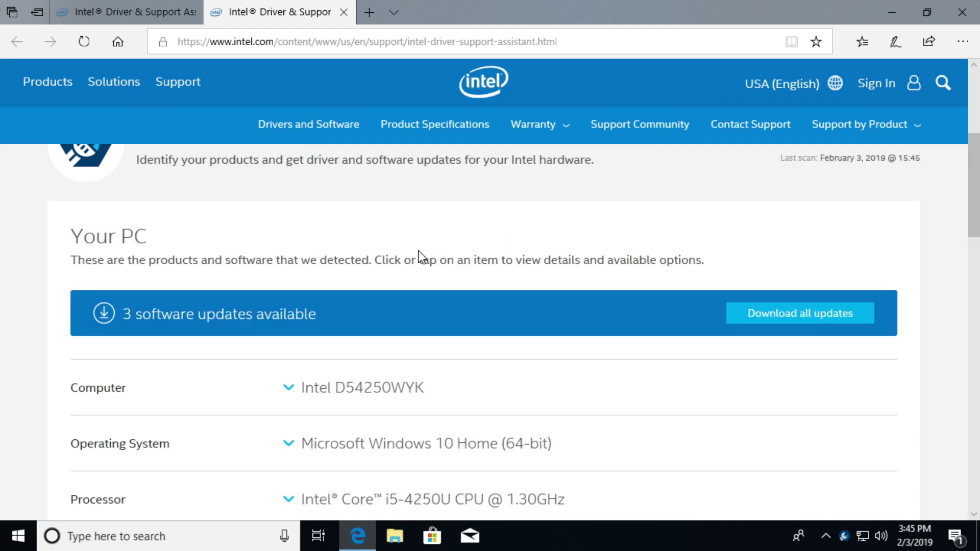
scroll(416, 256, down, 2)
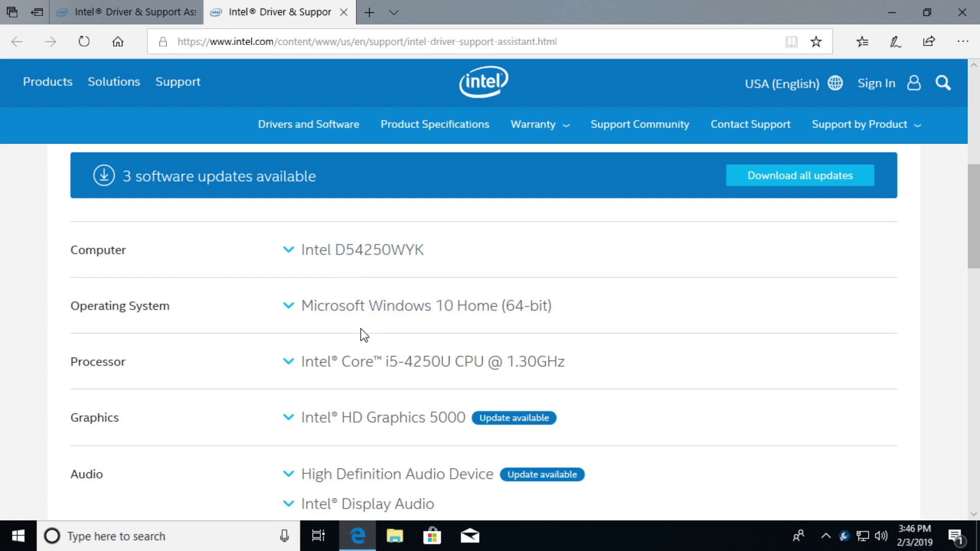
scroll(359, 331, down, 1)
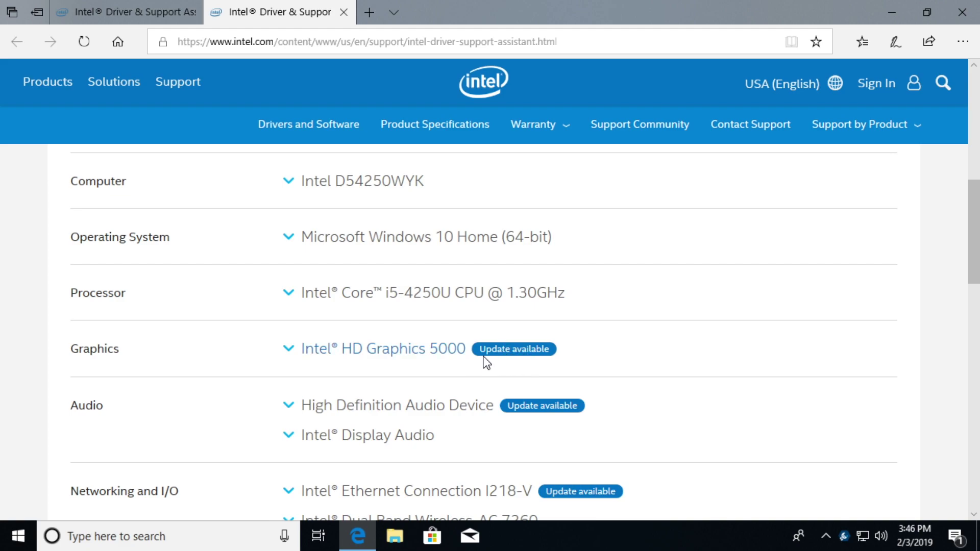
scroll(482, 361, down, 1)
scroll(525, 351, down, 1)
scroll(551, 322, down, 1)
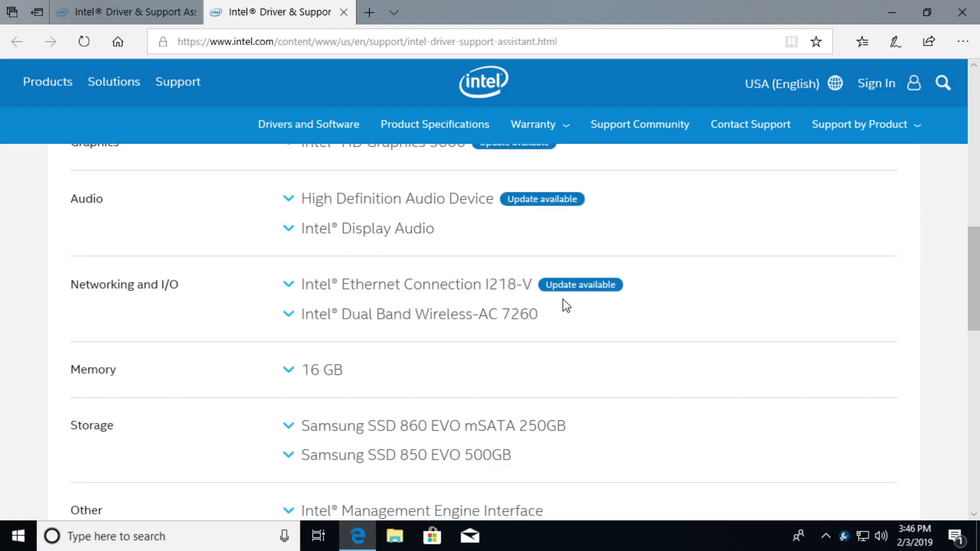
scroll(580, 304, down, 2)
scroll(580, 304, down, 1)
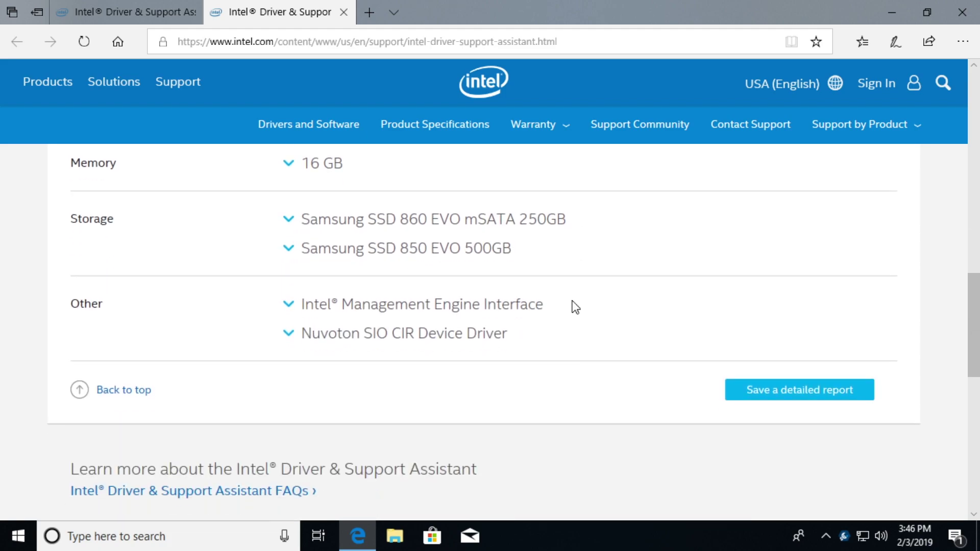
scroll(573, 305, down, 2)
scroll(564, 311, up, 4)
scroll(564, 311, up, 5)
scroll(564, 313, up, 1)
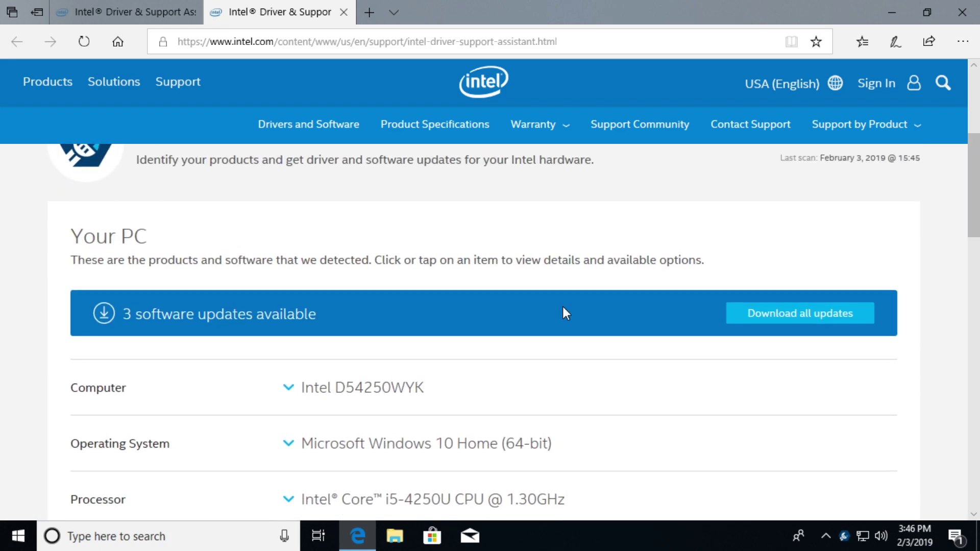
Download all three found Intel software updates until 'Install all updates' appears
click(829, 318)
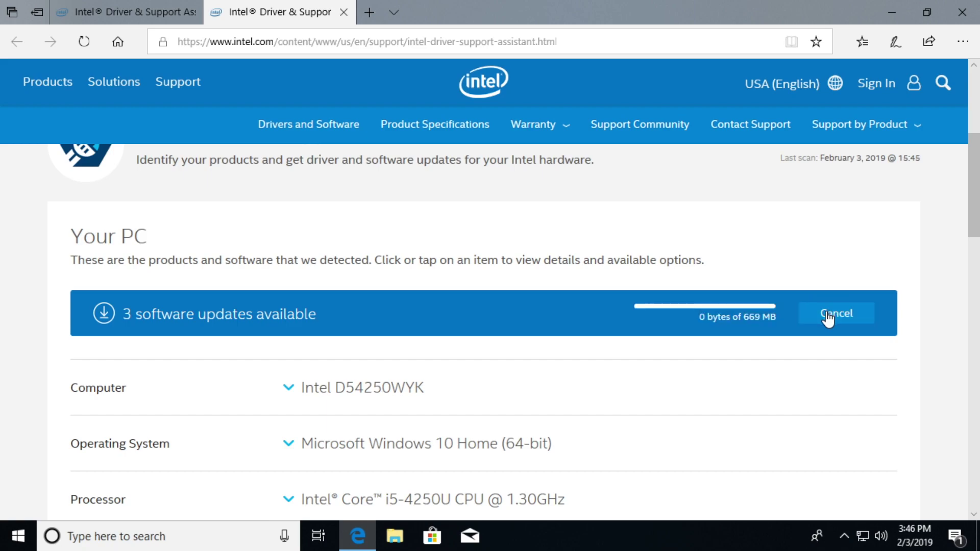
scroll(680, 359, down, 1)
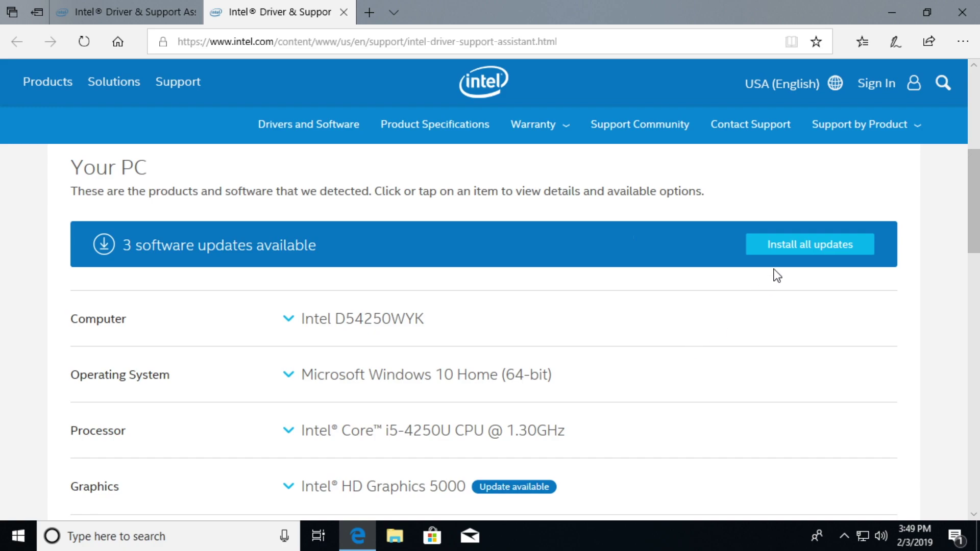
Start installing all three updates, approve both UAC prompts, and bring up the Realtek installer
click(817, 247)
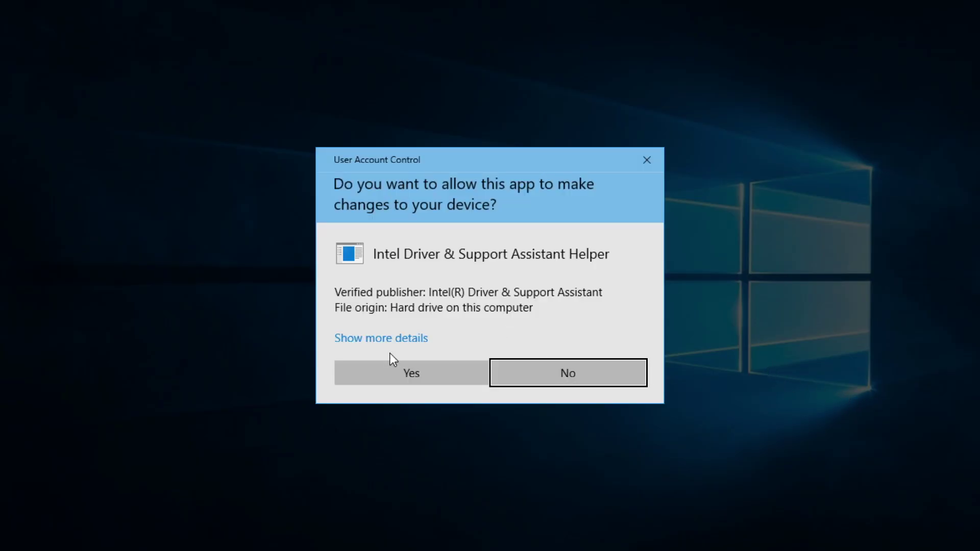
click(421, 374)
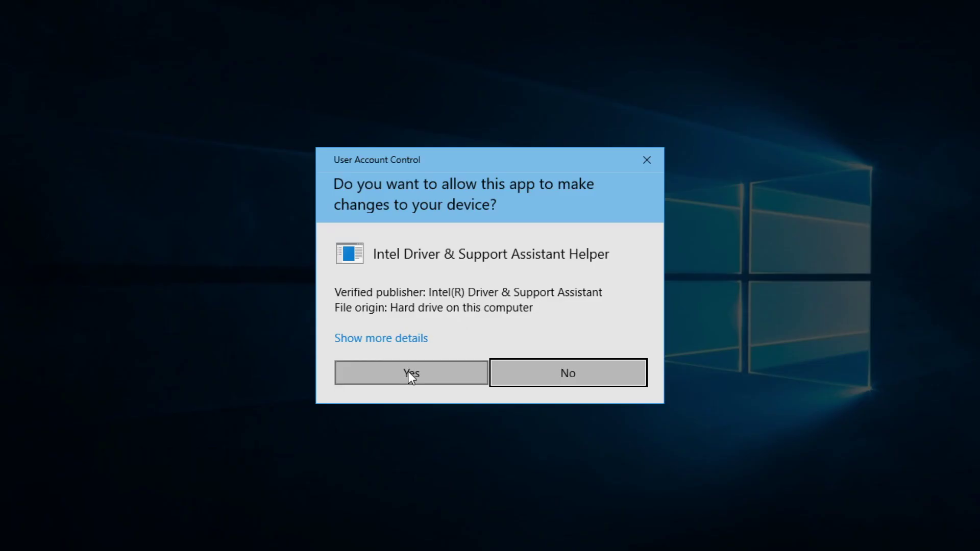
click(408, 371)
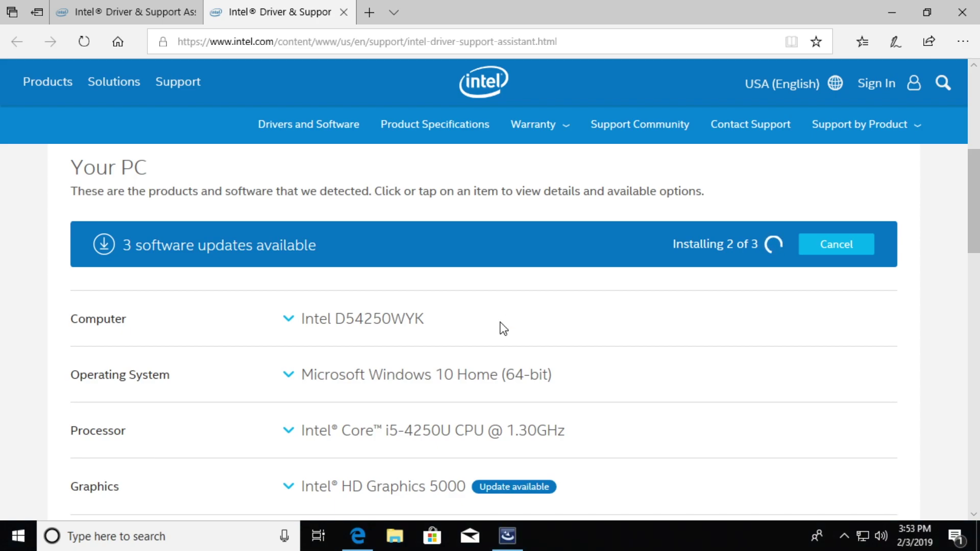
click(508, 536)
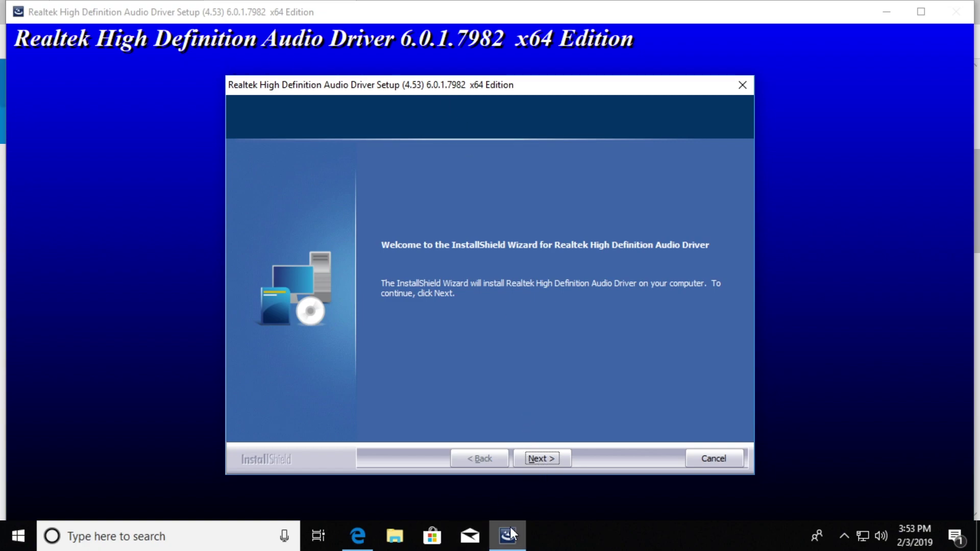
Install the Realtek HD Audio Driver, keeping 'restart later', and finish the wizard
click(540, 459)
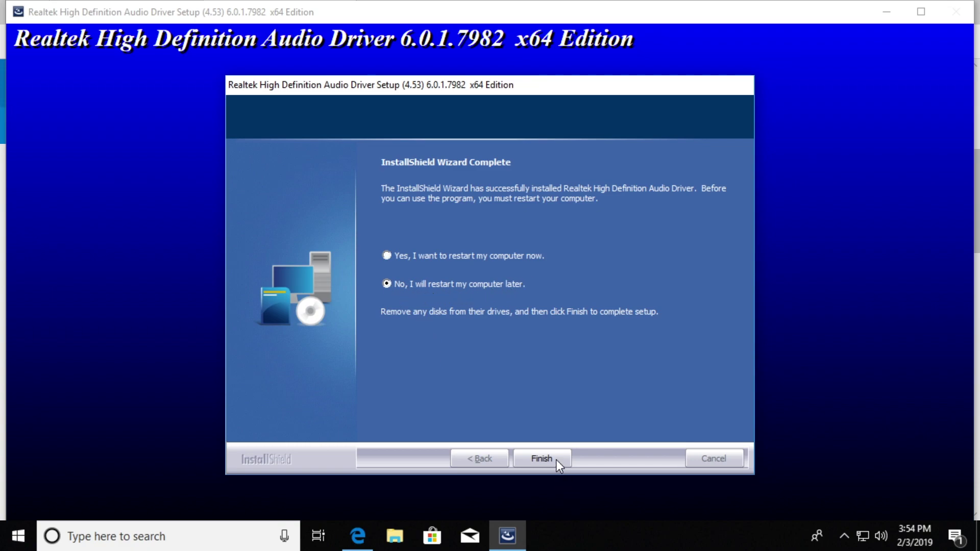
click(541, 458)
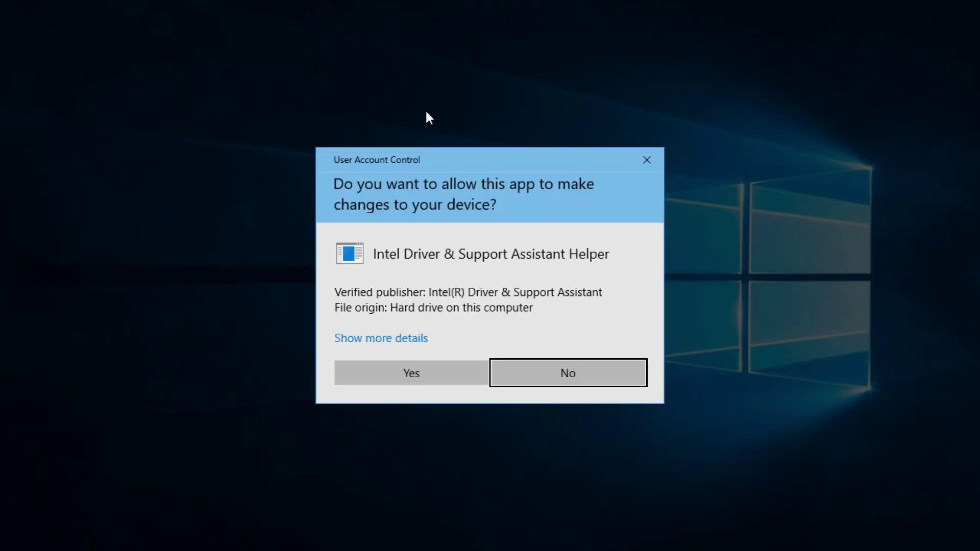
Approve UAC, accept the license, and install Intel Network Connections drivers with all features
click(416, 371)
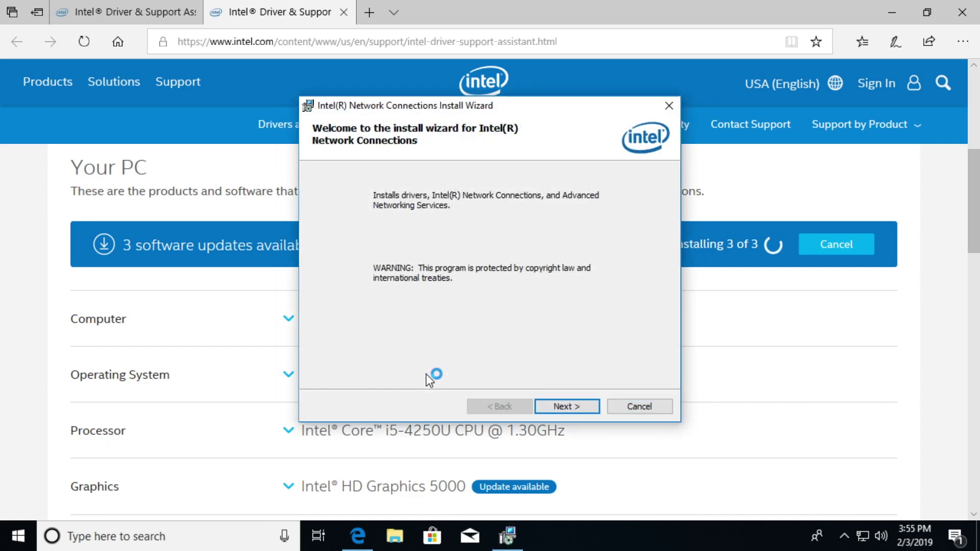
click(571, 407)
click(412, 352)
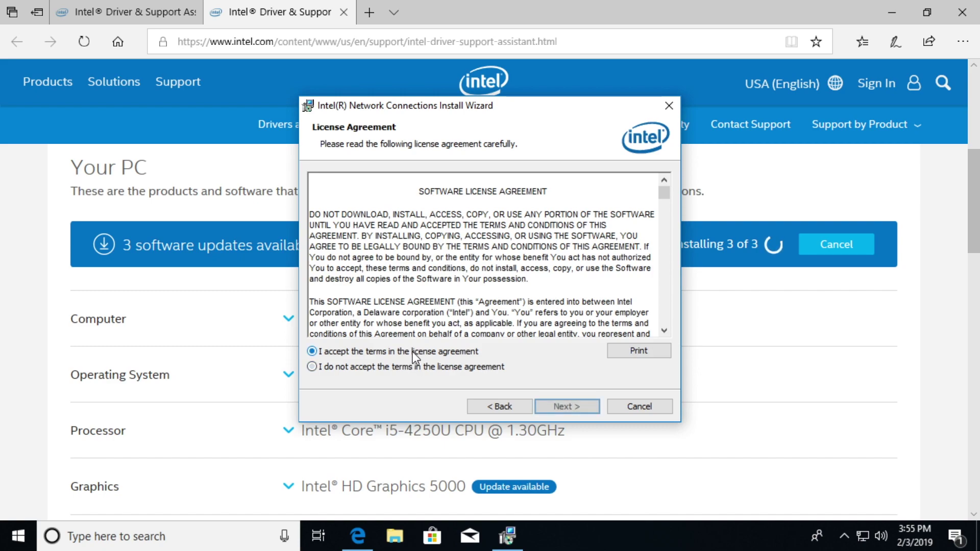
click(569, 410)
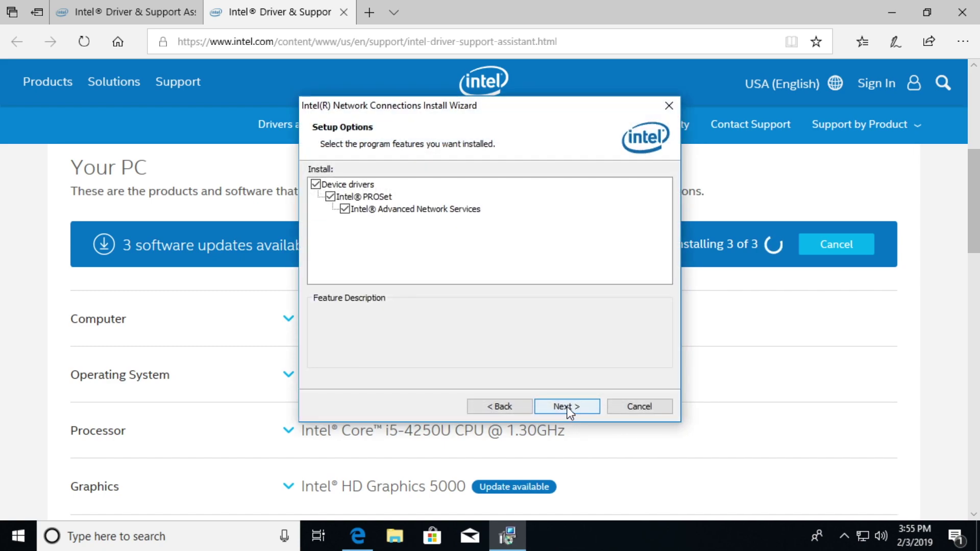
click(567, 407)
click(567, 407)
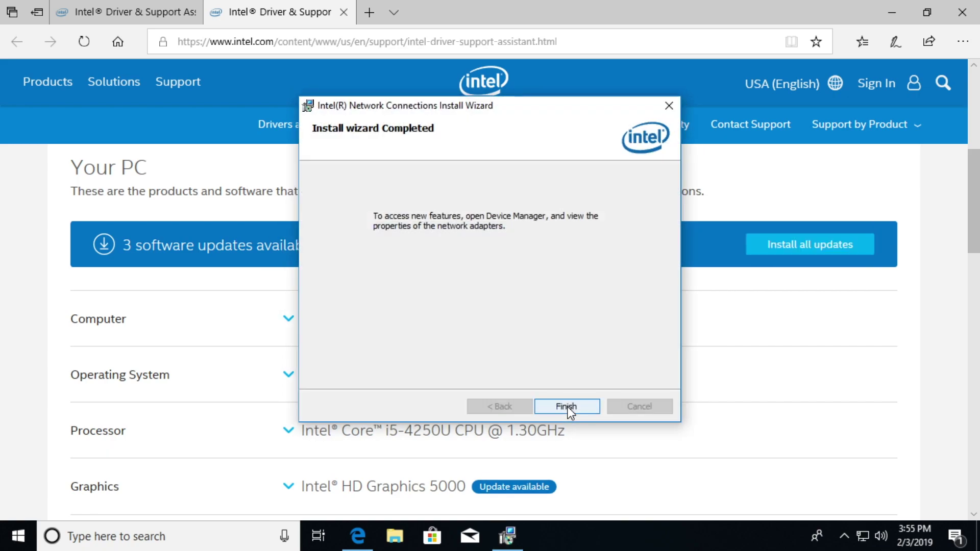
click(568, 407)
scroll(573, 421, down, 6)
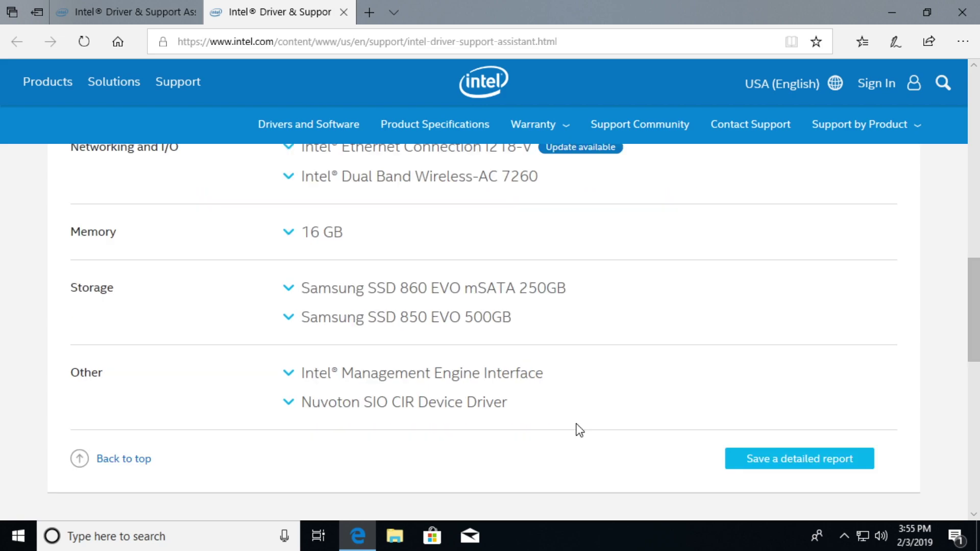
scroll(575, 429, up, 4)
scroll(567, 398, up, 2)
scroll(561, 377, up, 3)
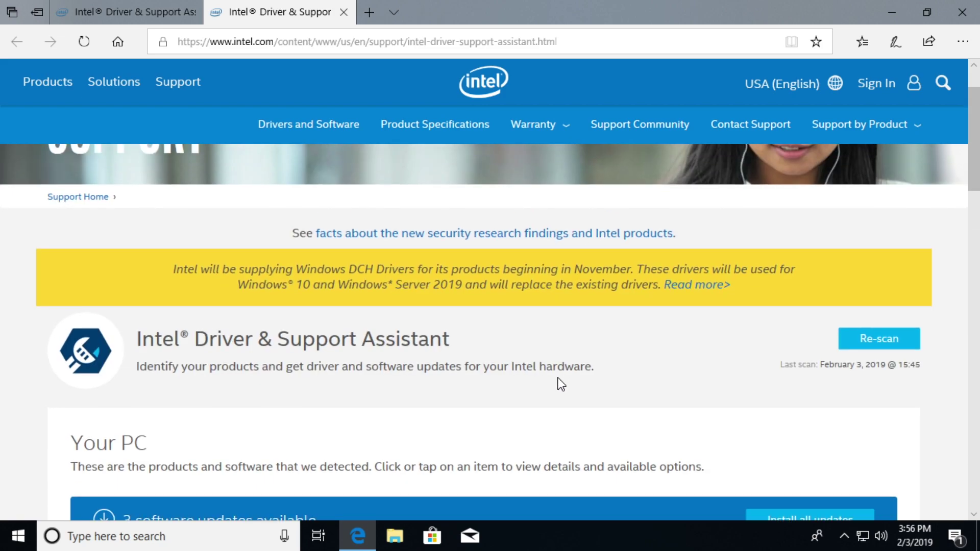
Minimize Edge and restart Windows from the Start menu power options
click(901, 12)
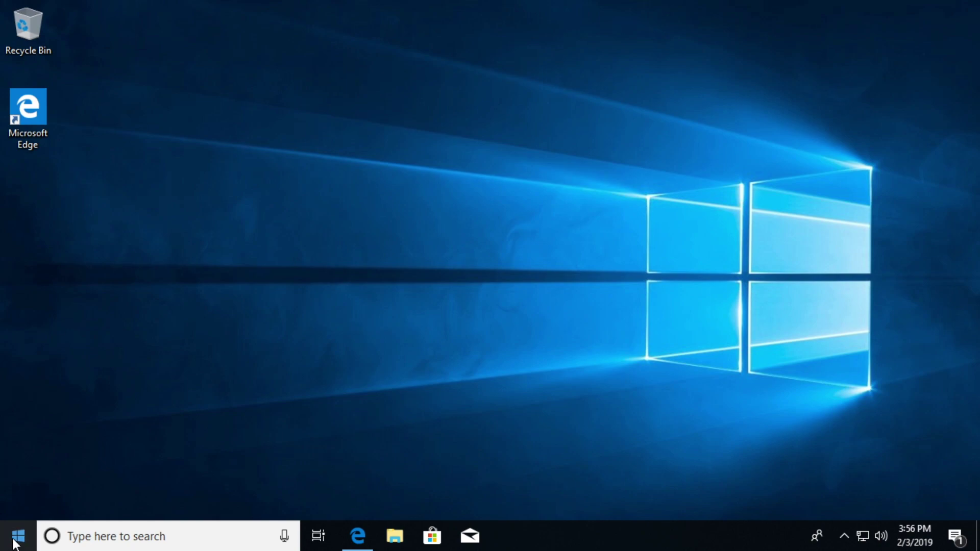
click(18, 541)
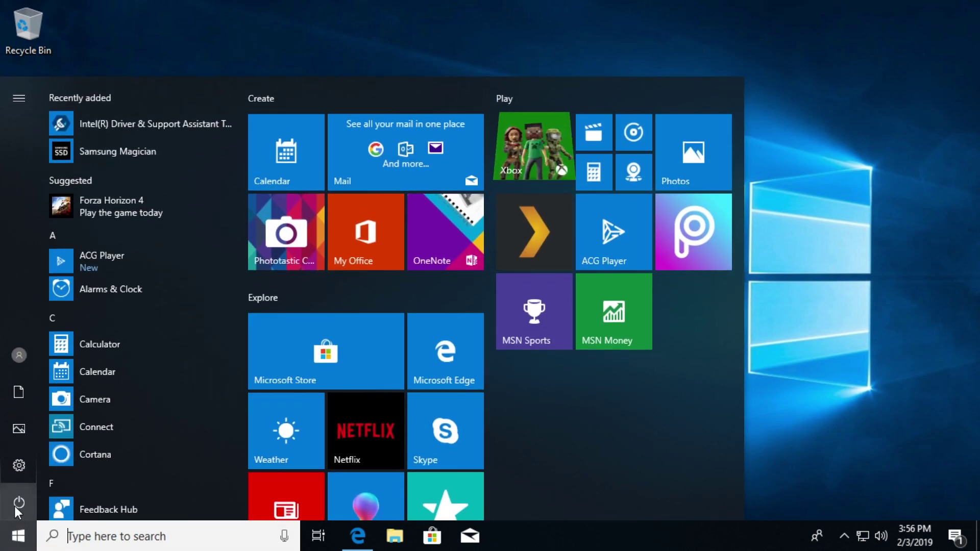
click(15, 504)
click(42, 459)
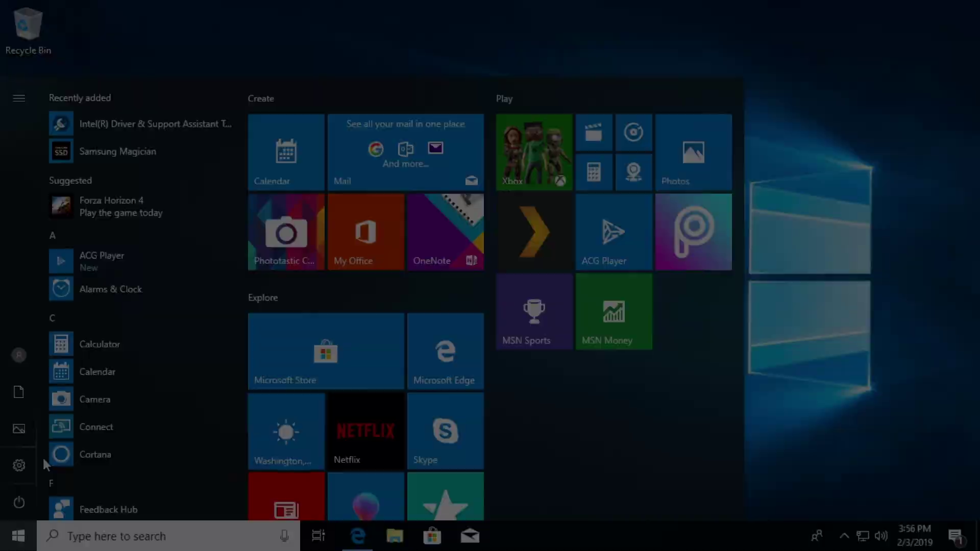
text(abc)
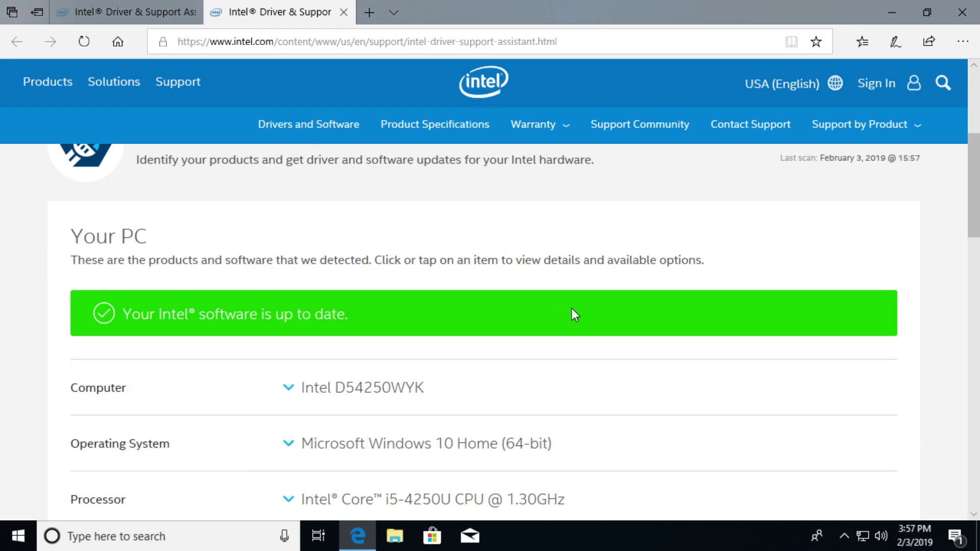
scroll(571, 314, down, 5)
scroll(571, 314, down, 3)
Minimize Edge and open Computer Management for This PC from File Explorer
click(891, 12)
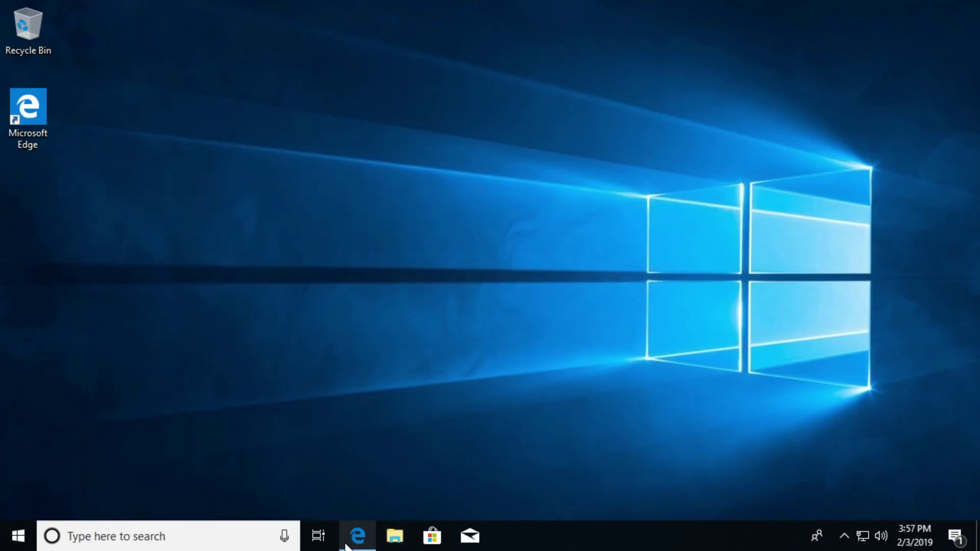
click(395, 537)
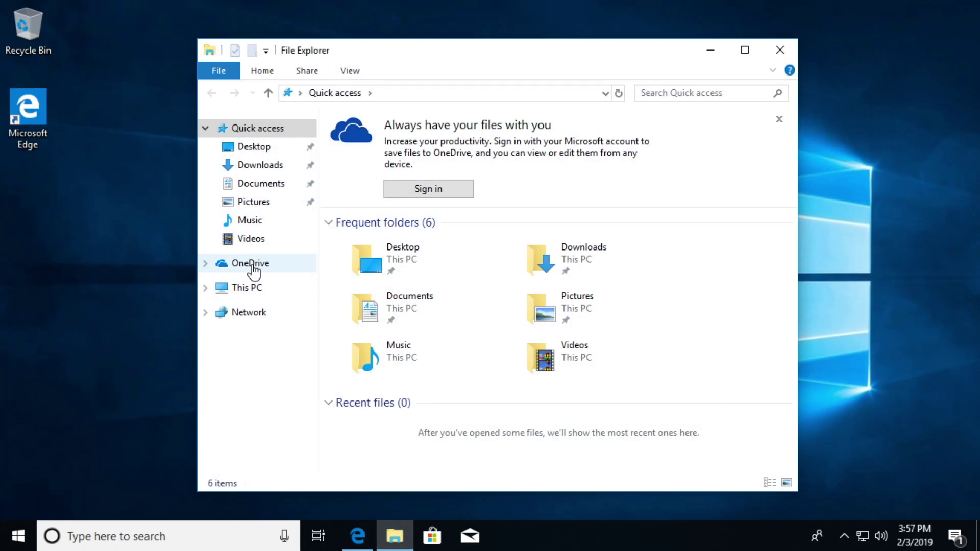
right_click(239, 288)
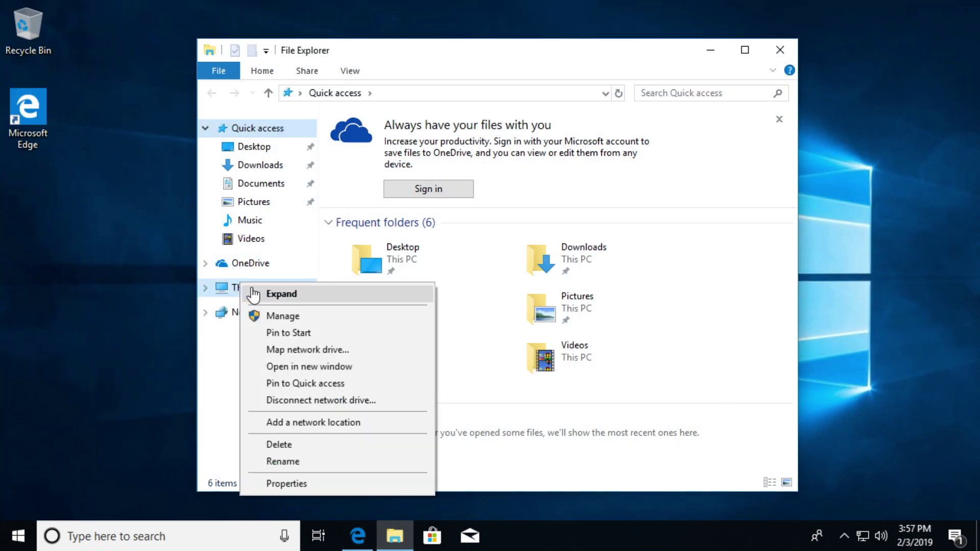
click(285, 314)
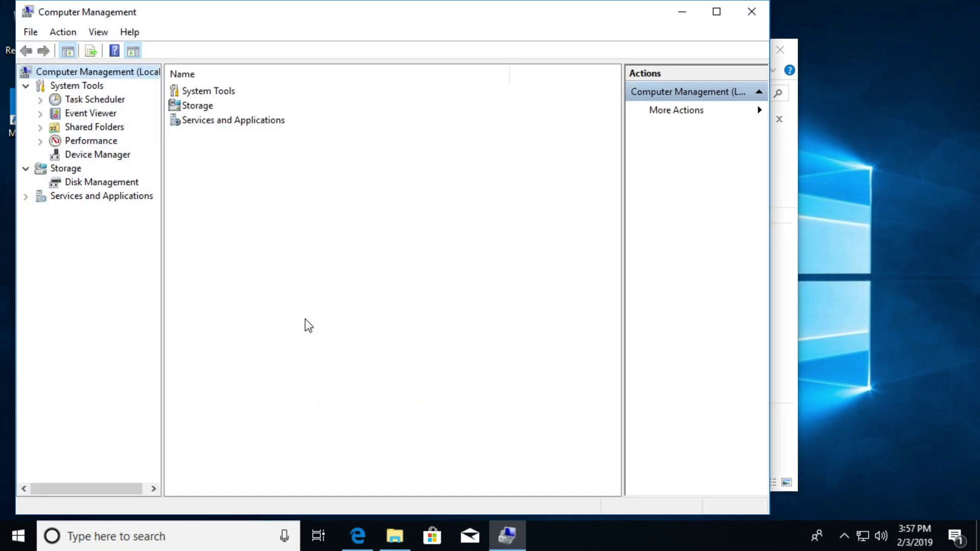
Confirm Device Manager still shows the Unknown USB Device failing, then close Computer Management
click(77, 157)
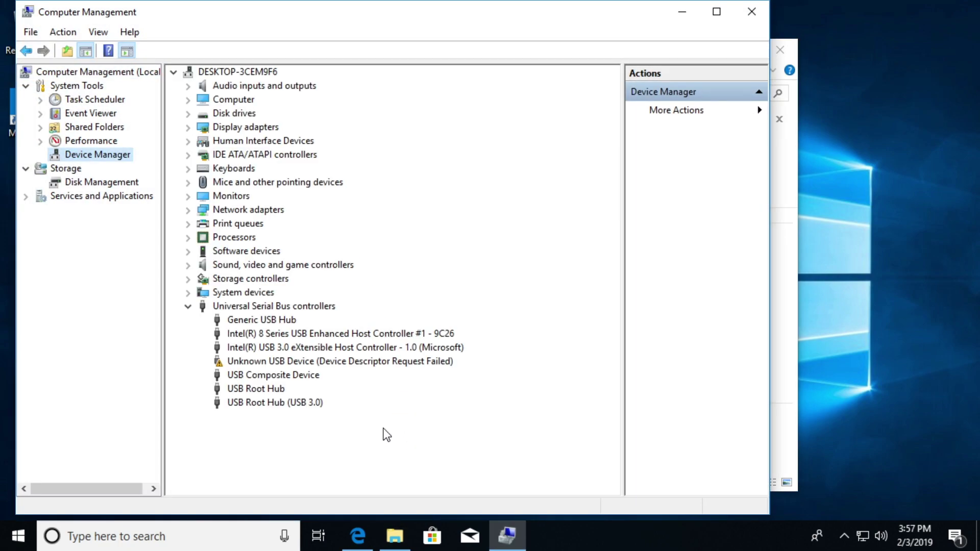
click(246, 361)
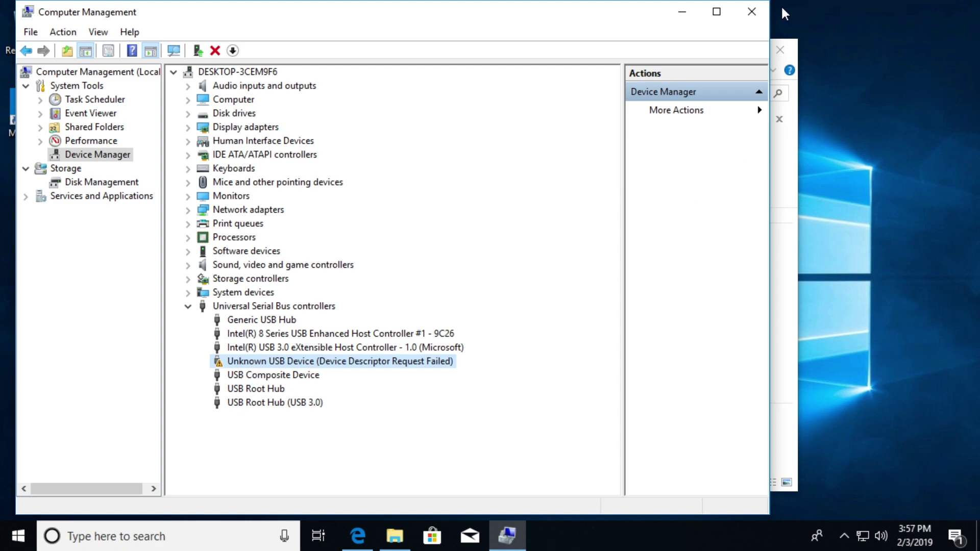
click(754, 7)
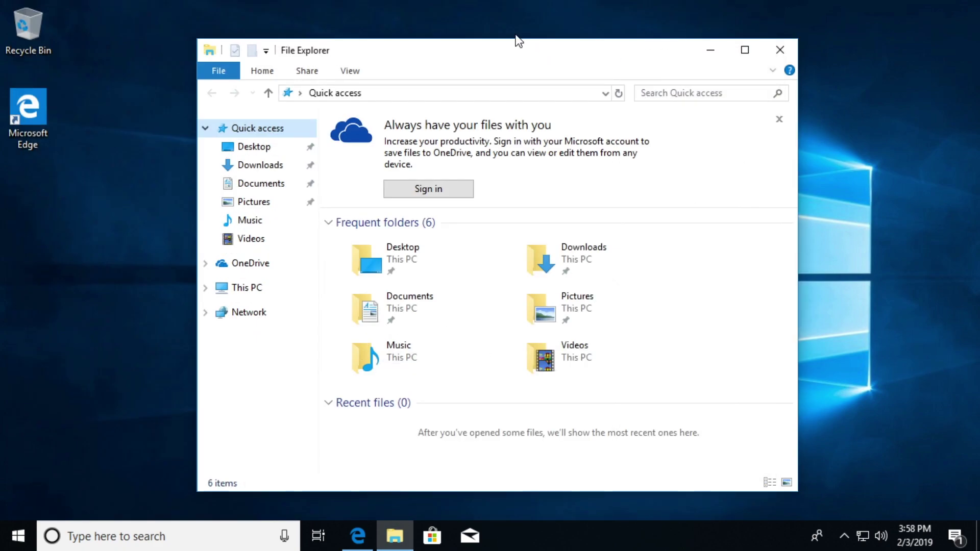
Close the File Explorer window, leaving an empty Windows desktop
click(780, 49)
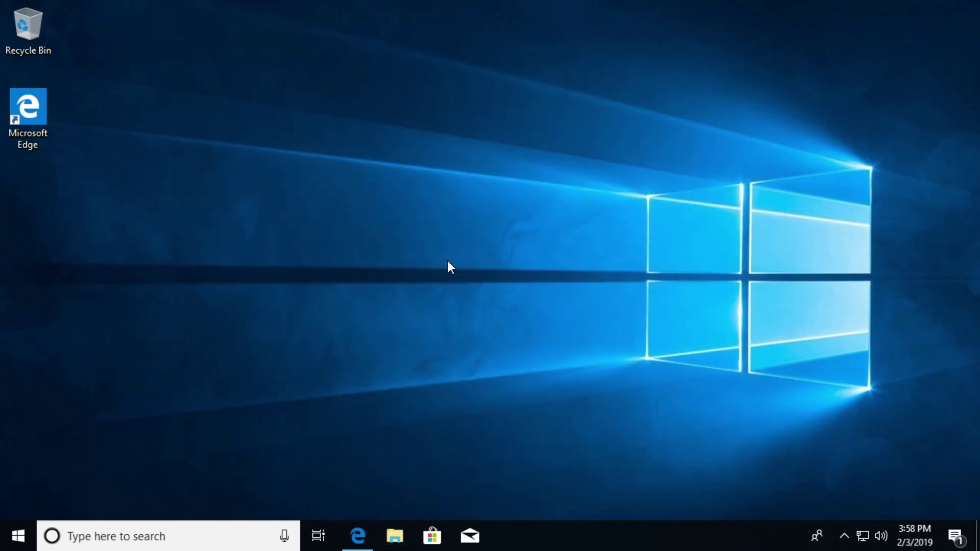